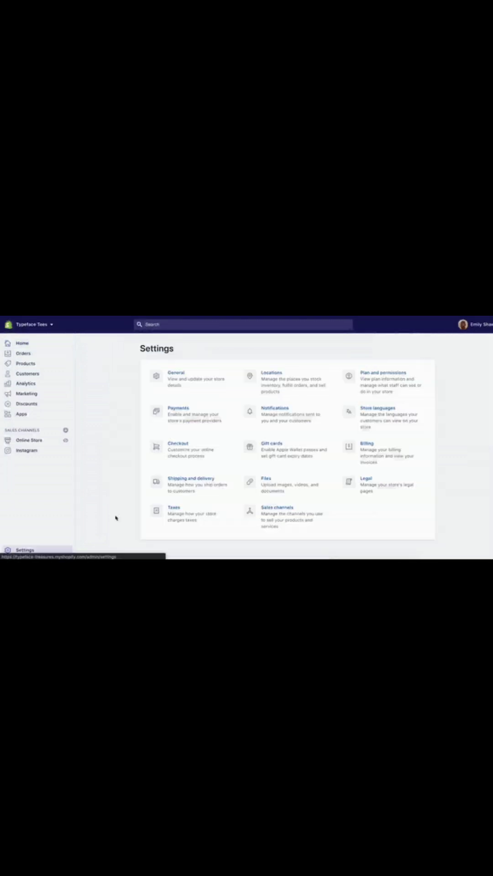
# Step: Bring up the Plan and permissions settings page showing plan upgrade details, store owner and staff accounts
pyautogui.click(388, 372)
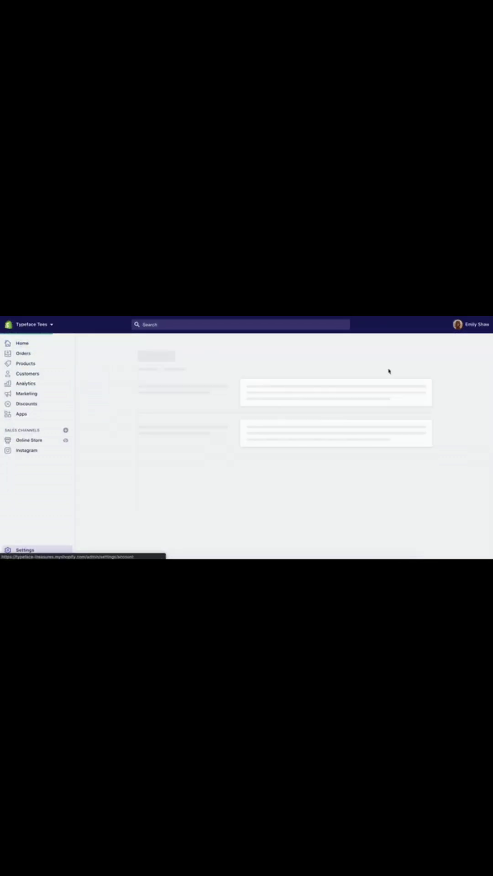
pyautogui.scroll(-2, 389, 380)
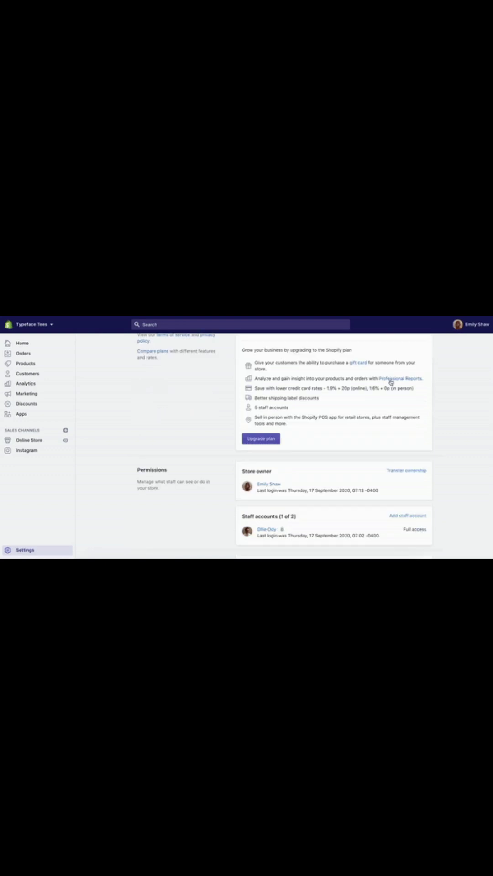